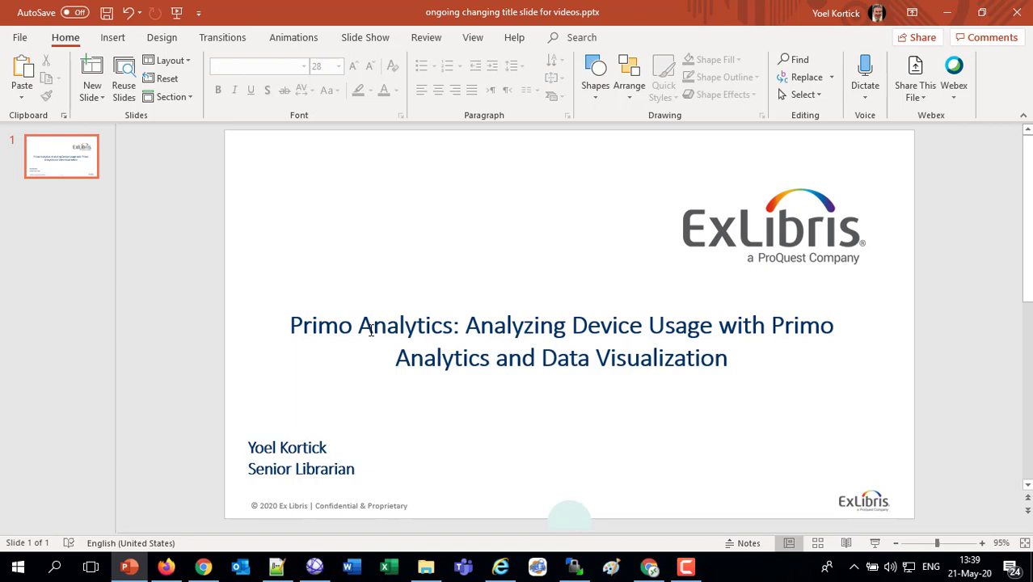
# - View Alma's Analytics options, then switch to the Chrome window with Electronic Portfolios results
pyautogui.click(168, 567)
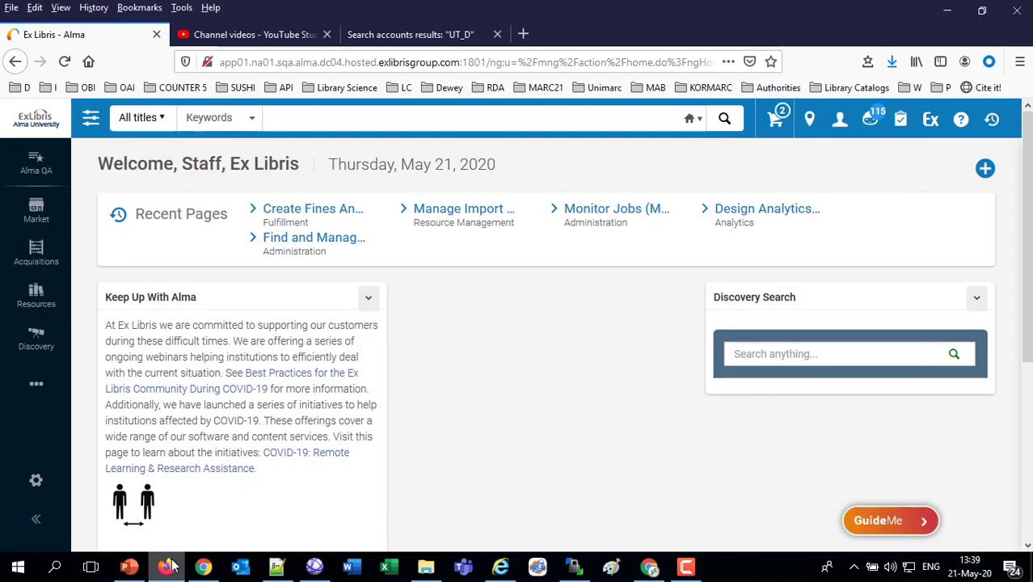
pyautogui.click(36, 391)
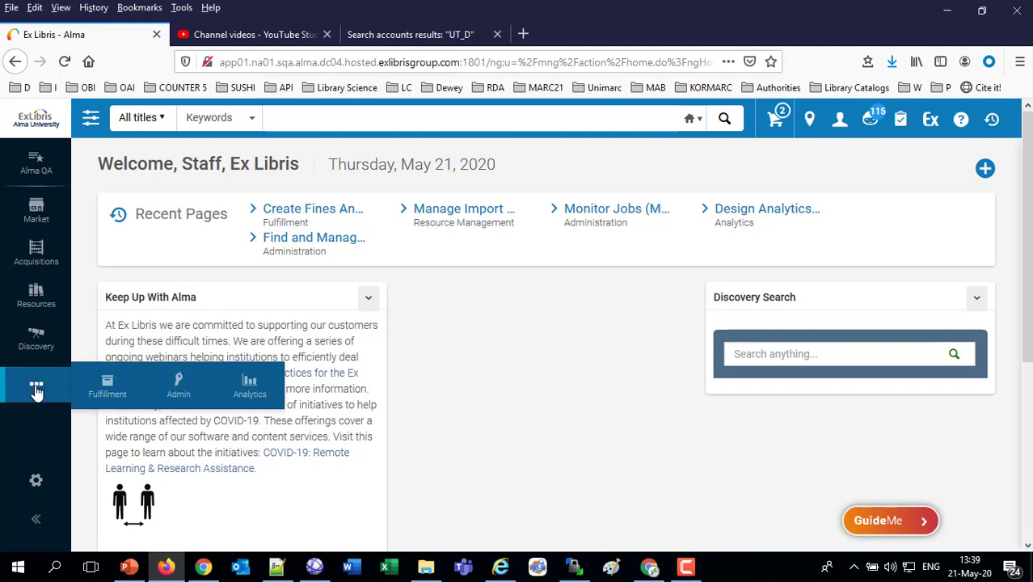
pyautogui.click(250, 400)
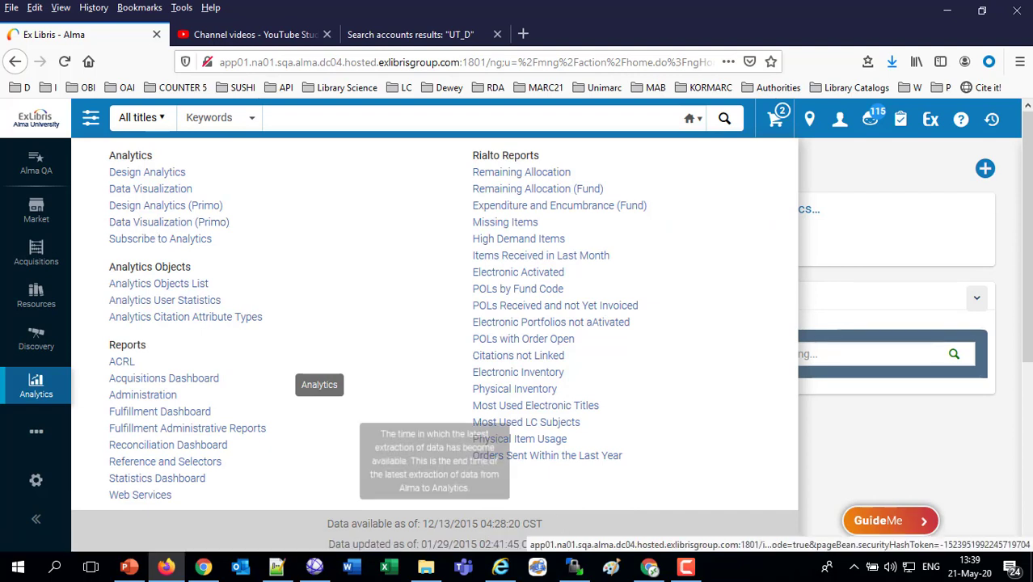
pyautogui.click(649, 567)
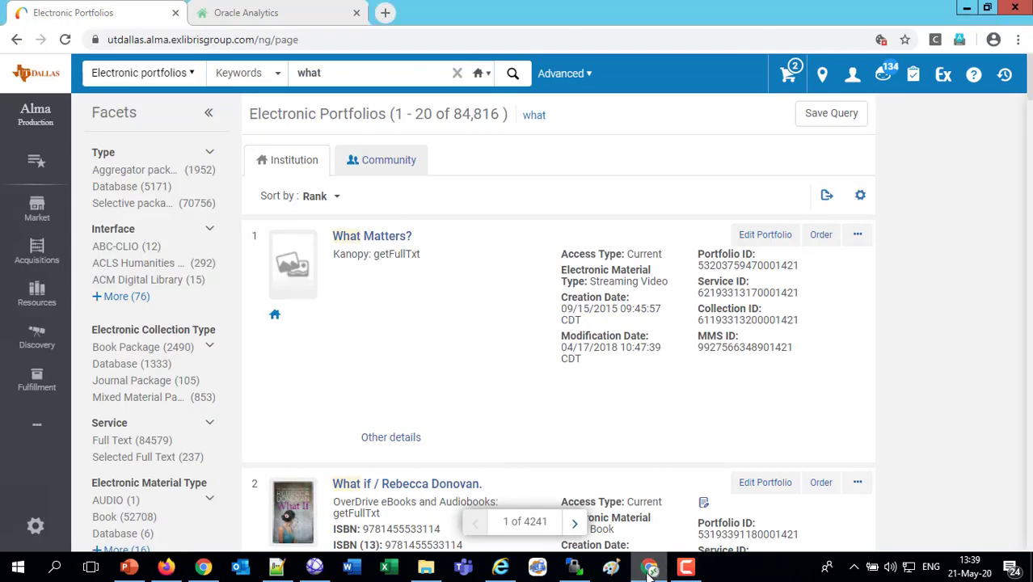
# - Create a new project from the Oracle Analytics home page with the Primo Device Usage subject area
pyautogui.click(247, 17)
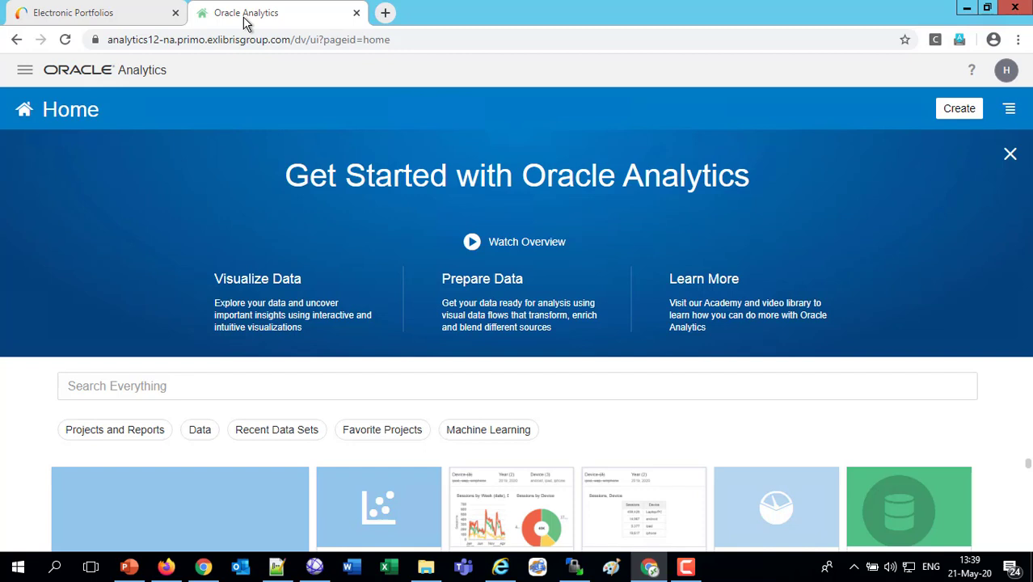
pyautogui.click(959, 113)
pyautogui.click(841, 200)
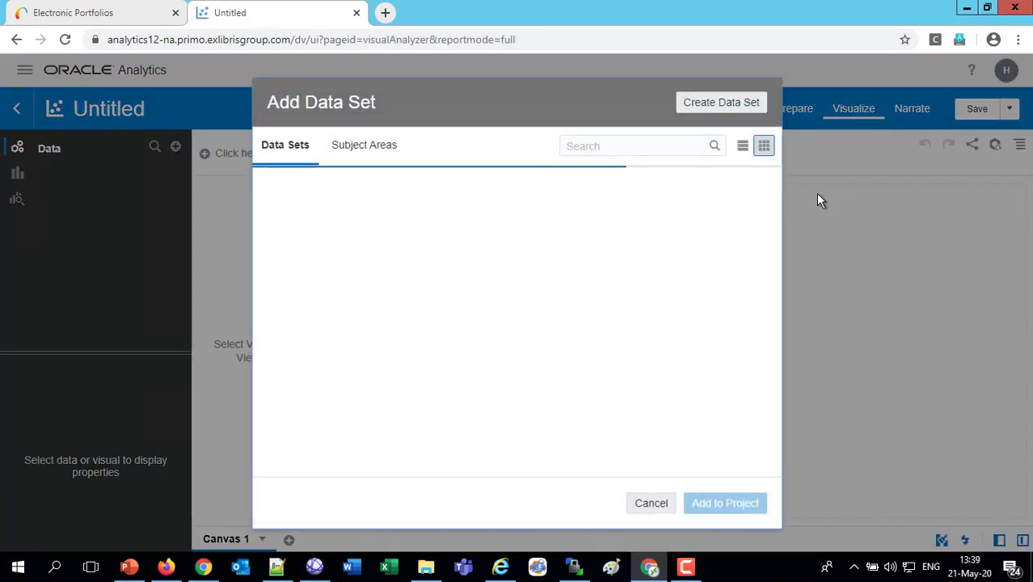
pyautogui.click(362, 150)
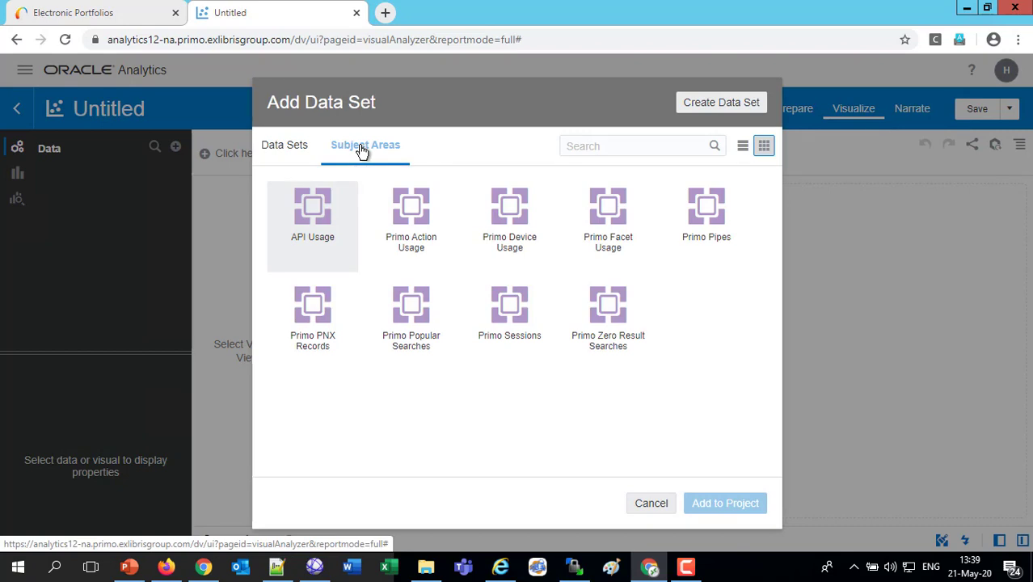
pyautogui.click(500, 214)
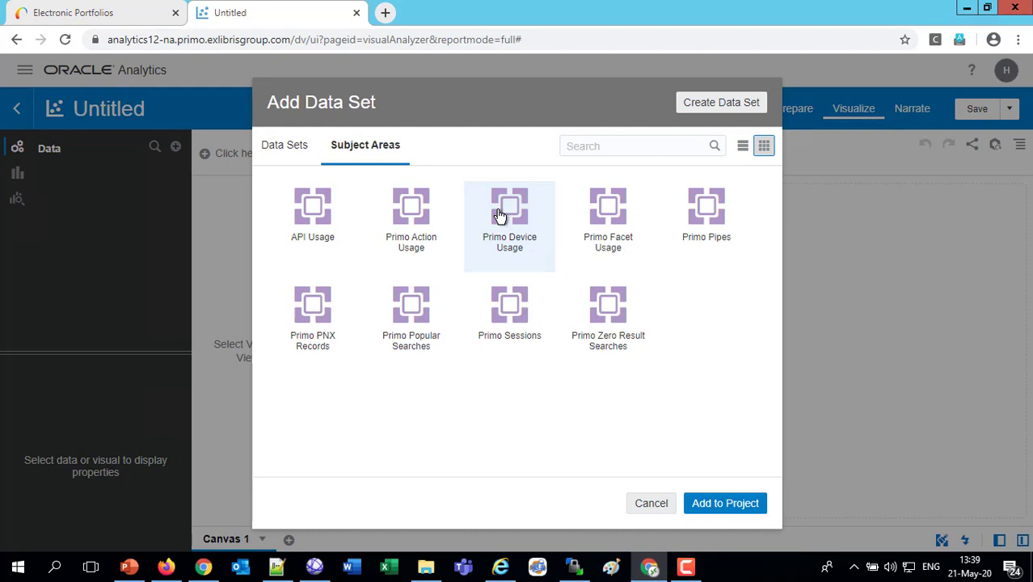
pyautogui.click(713, 504)
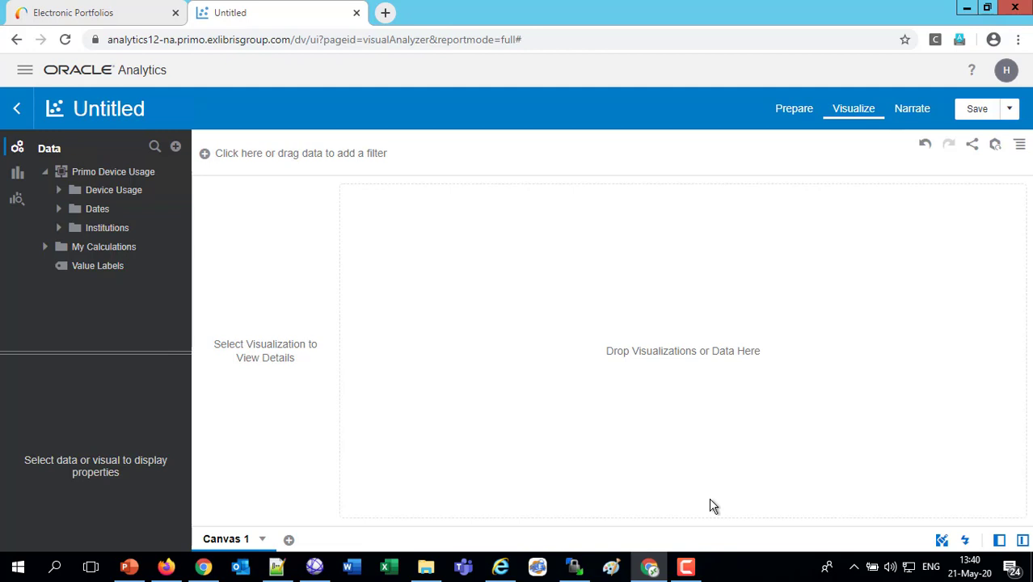
# - Drag Sessions and Device from Device Usage onto the canvas for a Sessions by Device bar chart
pyautogui.click(58, 190)
pyautogui.moveTo(93, 208); pyautogui.dragTo(576, 305)
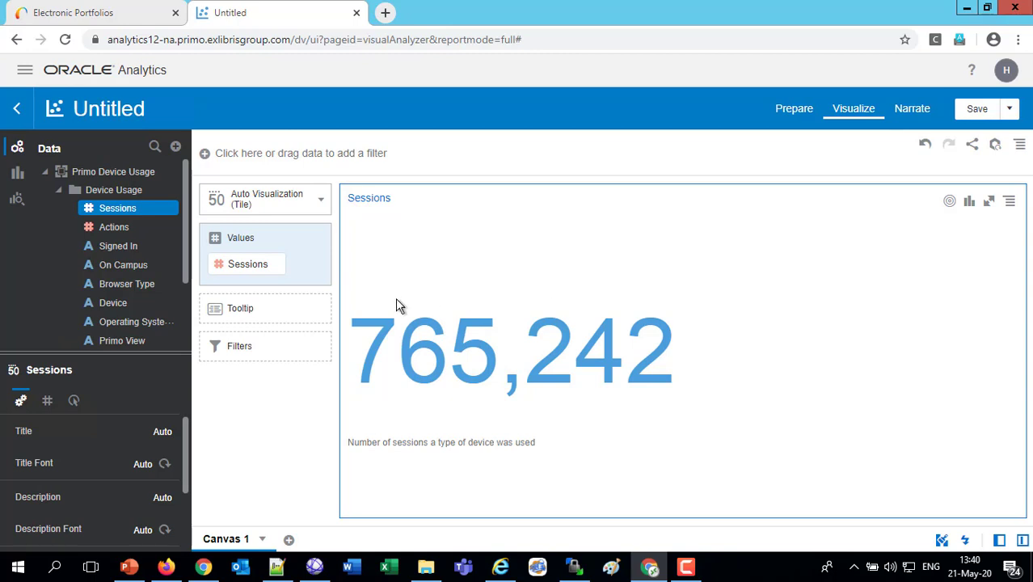
pyautogui.moveTo(107, 299); pyautogui.dragTo(533, 255)
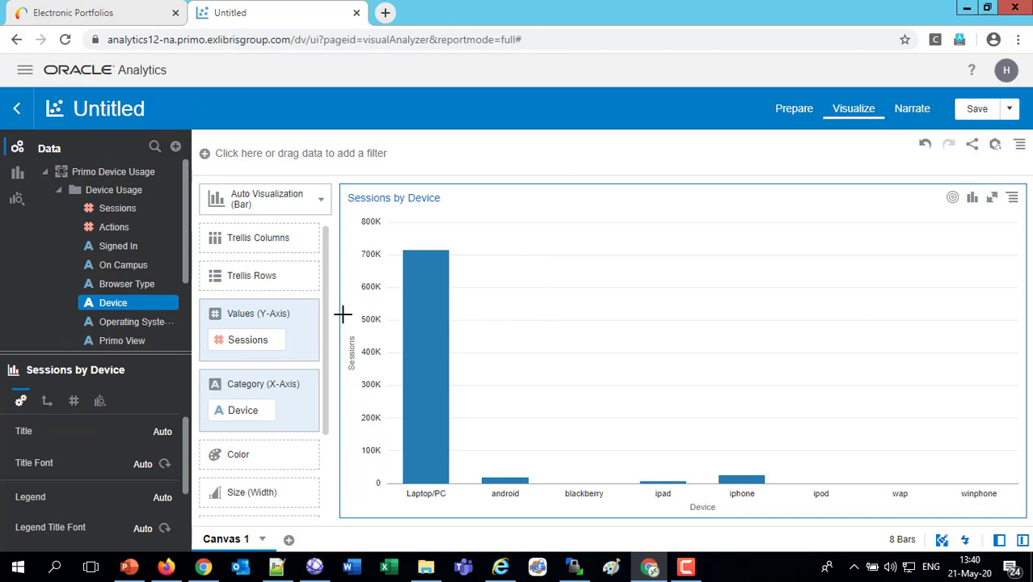
pyautogui.click(257, 410)
pyautogui.click(256, 348)
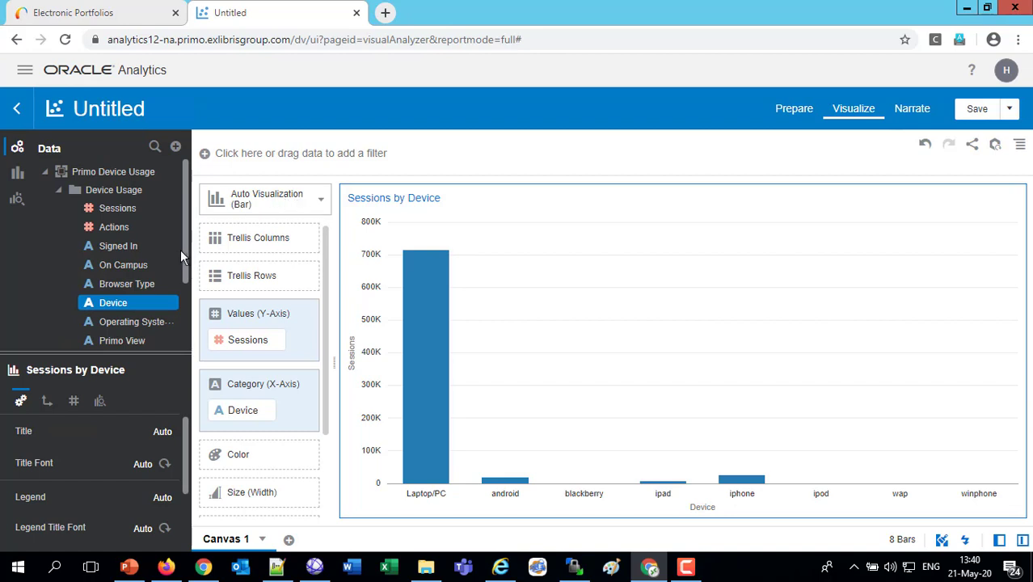
# - Add a Year filter from Dates restricted to 2019 and 2020
pyautogui.moveTo(184, 253); pyautogui.dragTo(187, 317)
pyautogui.click(58, 291)
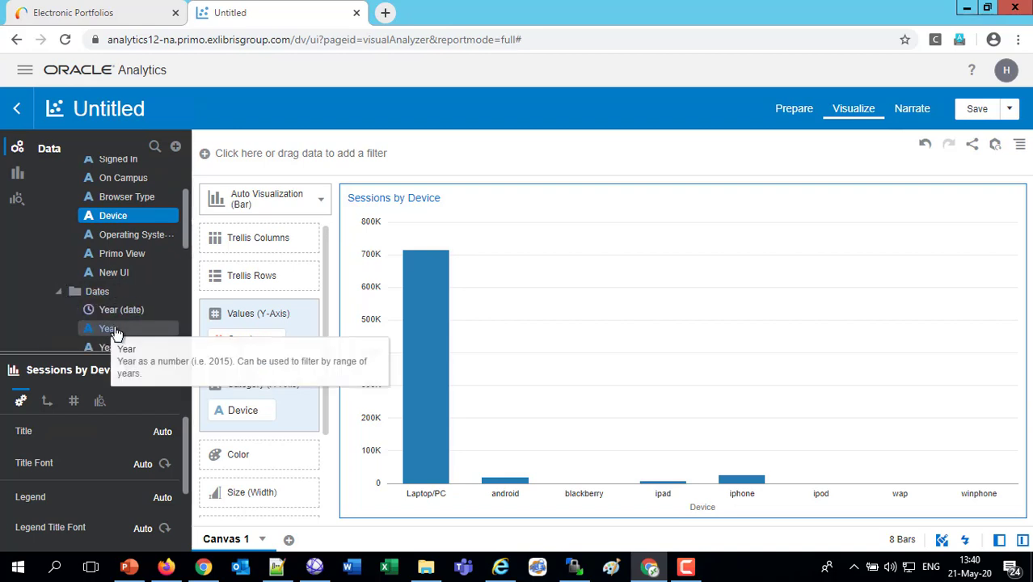
pyautogui.moveTo(113, 330); pyautogui.dragTo(311, 158)
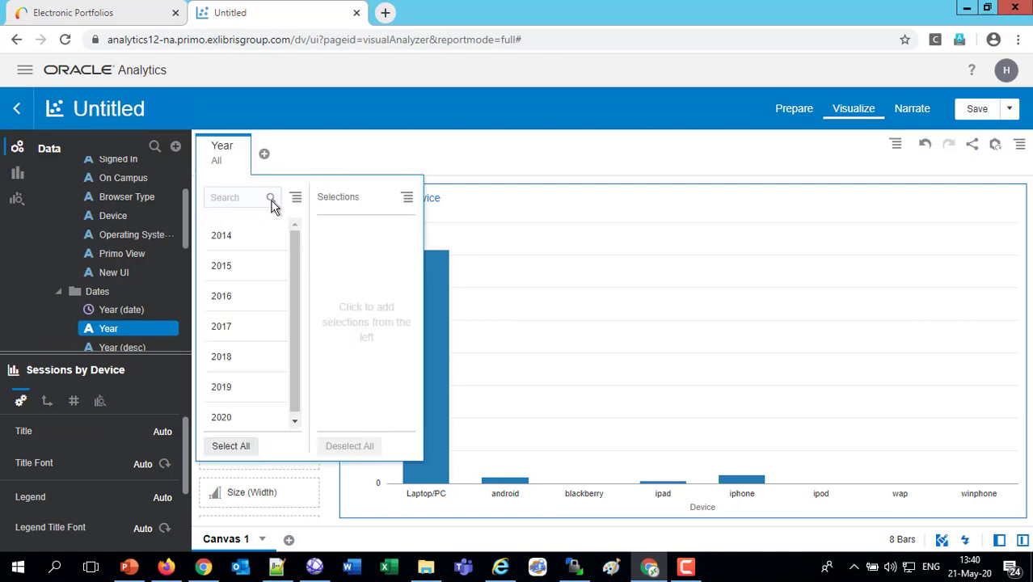
pyautogui.click(231, 393)
pyautogui.click(232, 396)
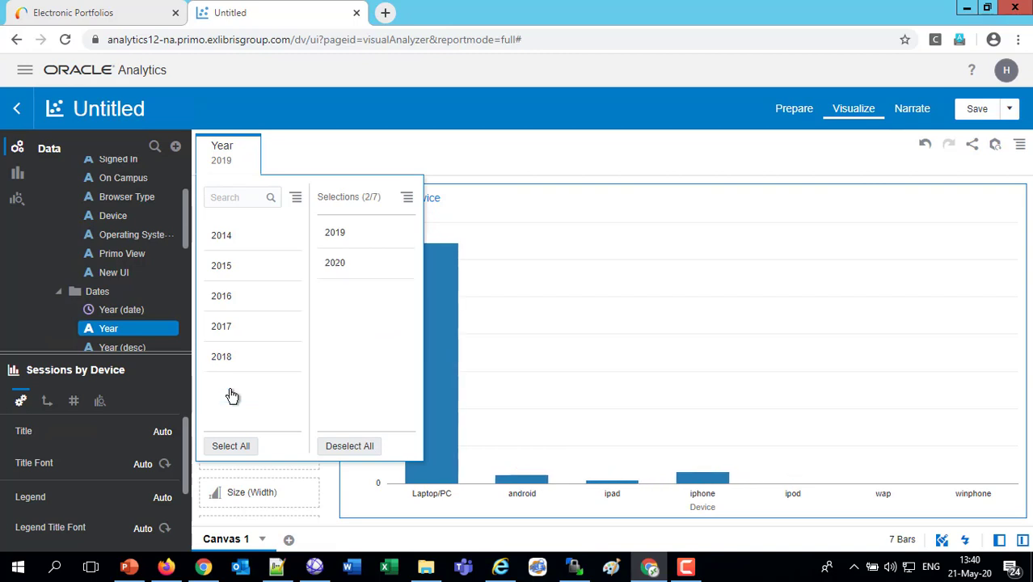
pyautogui.click(511, 153)
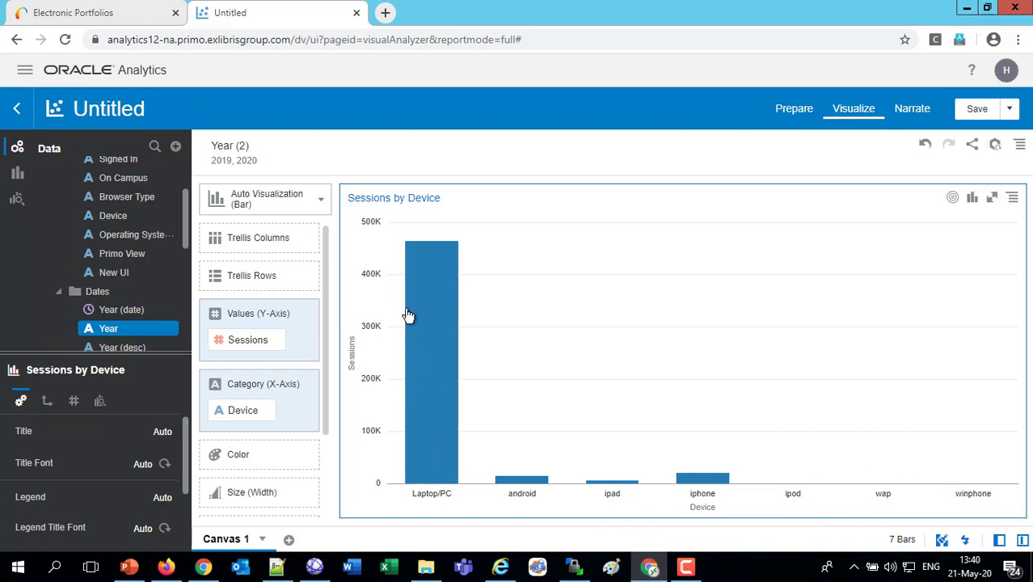
# - Switch the chart to a table and select the ipod, wap, winphone and Laptop/PC rows
pyautogui.click(321, 201)
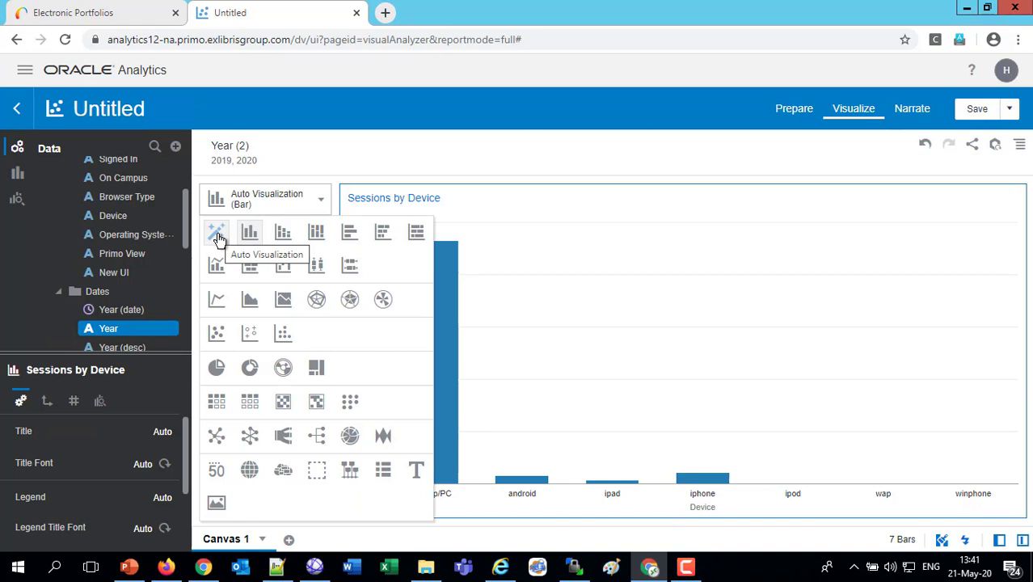
pyautogui.click(250, 402)
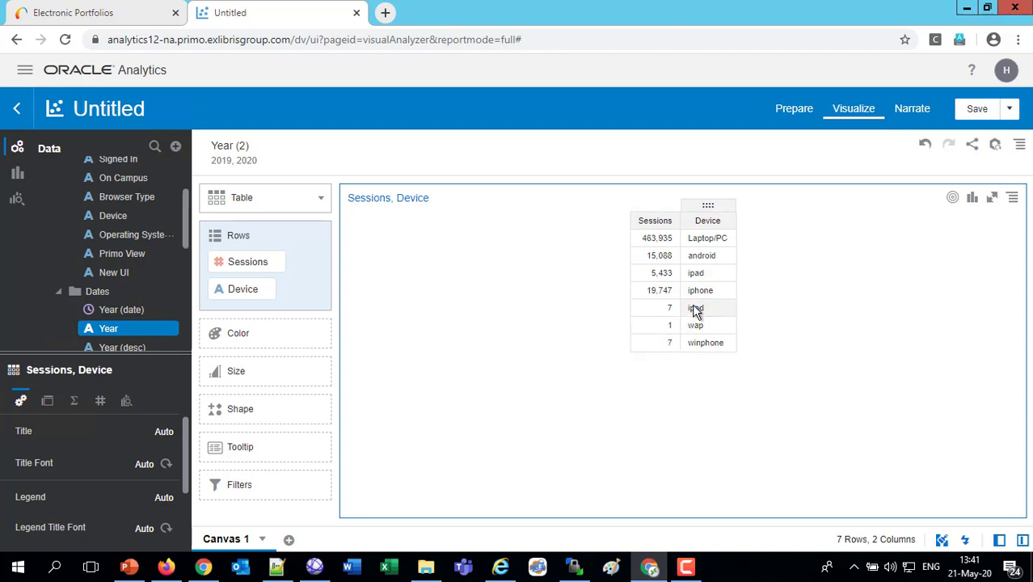
pyautogui.click(693, 312)
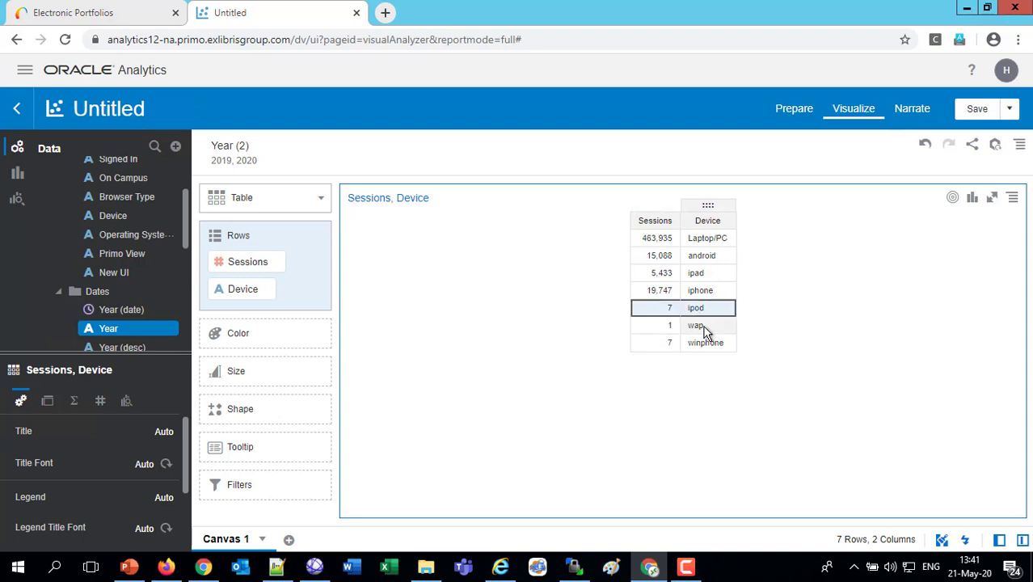
pyautogui.keyDown('ctrl'); pyautogui.click(703, 326); pyautogui.keyUp('ctrl')
pyautogui.keyDown('ctrl'); pyautogui.click(705, 345); pyautogui.keyUp('ctrl')
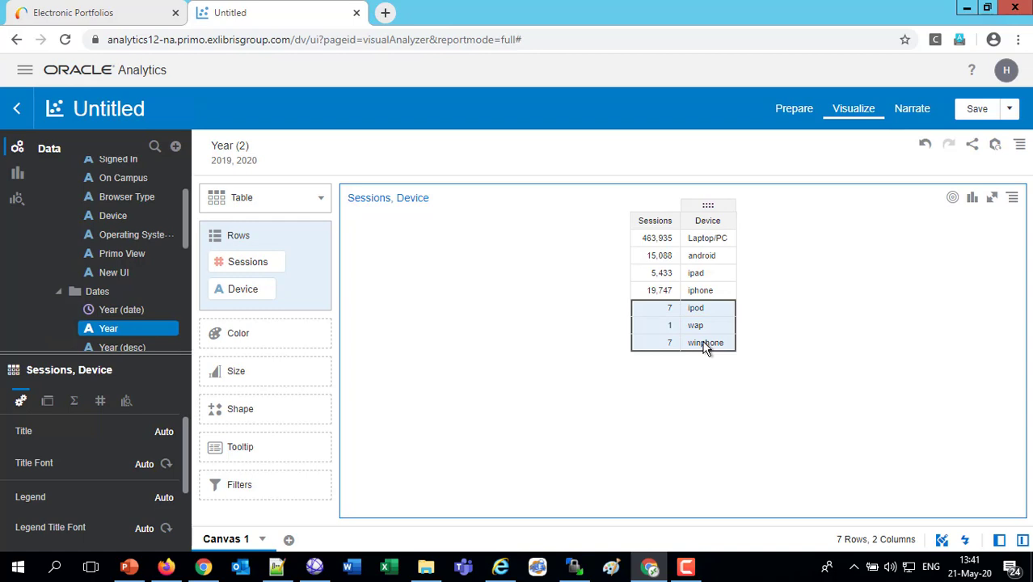
pyautogui.keyDown('ctrl'); pyautogui.click(693, 239); pyautogui.keyUp('ctrl')
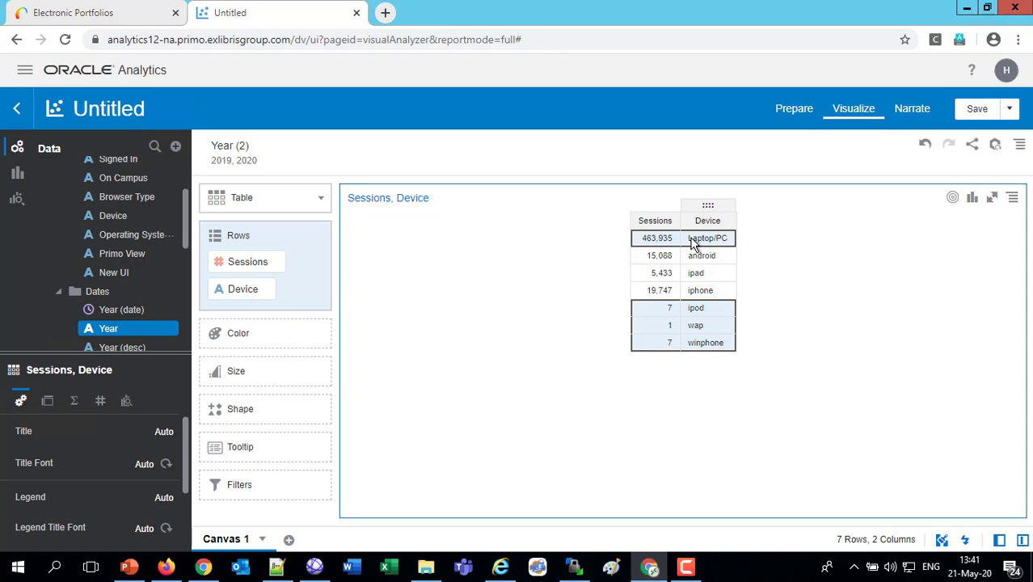
# - Remove the selected Laptop/PC, ipod, wap and winphone rows from the table
pyautogui.rightClick(692, 244)
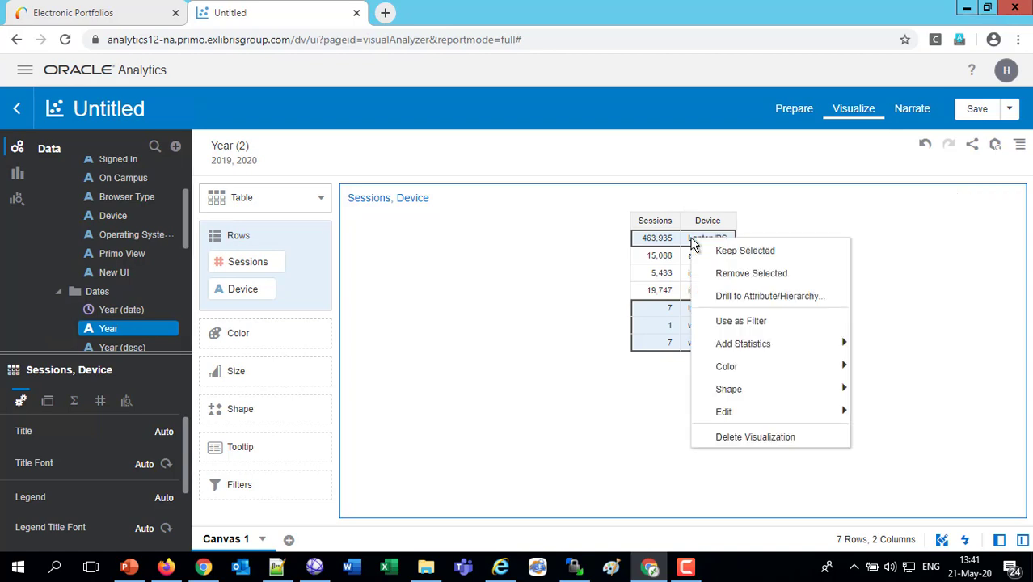
pyautogui.click(724, 273)
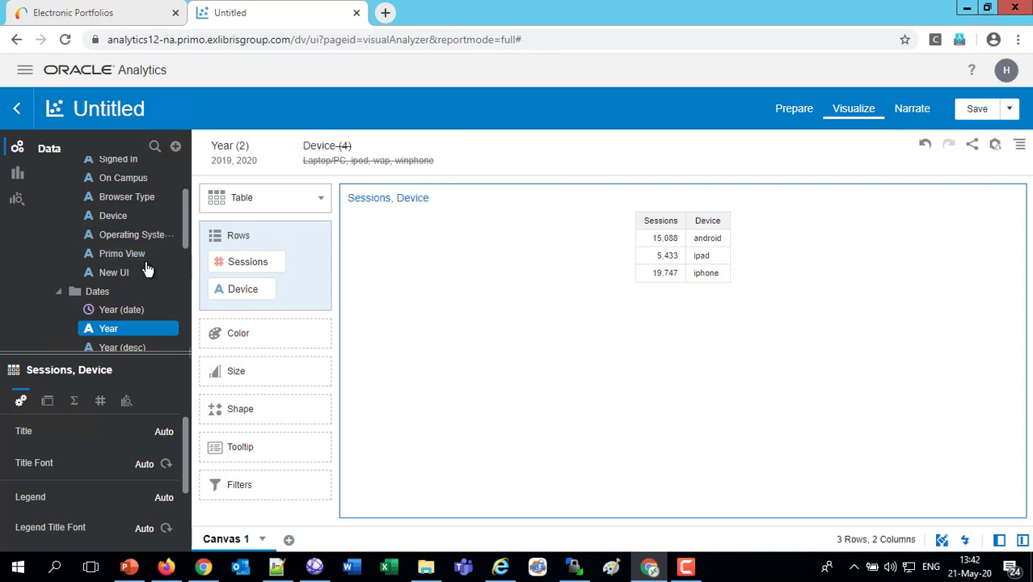
# - Add Week (date) to the table's rows and change the visualization to a line chart
pyautogui.moveTo(184, 226); pyautogui.dragTo(190, 283)
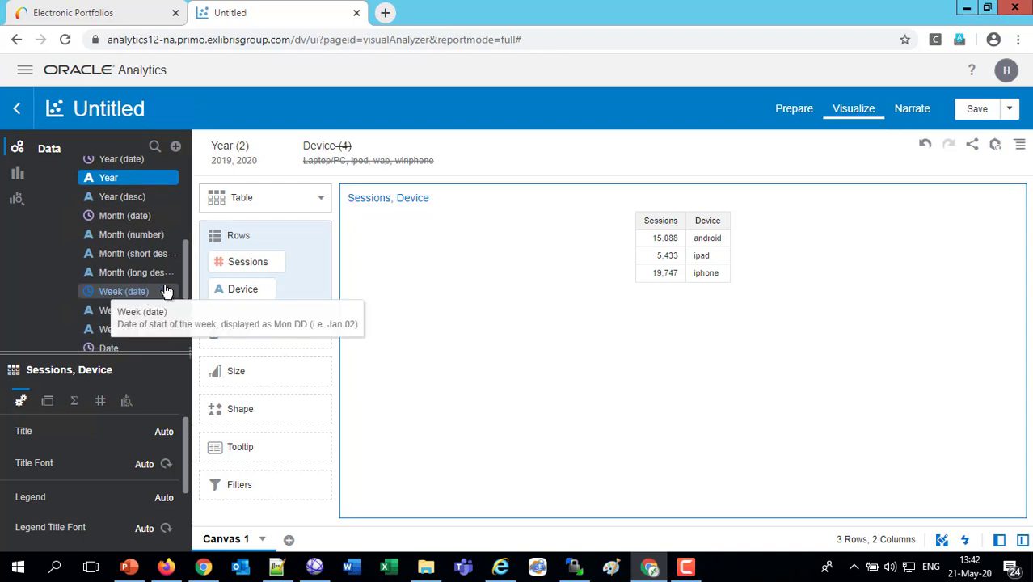
pyautogui.moveTo(165, 291); pyautogui.dragTo(227, 250)
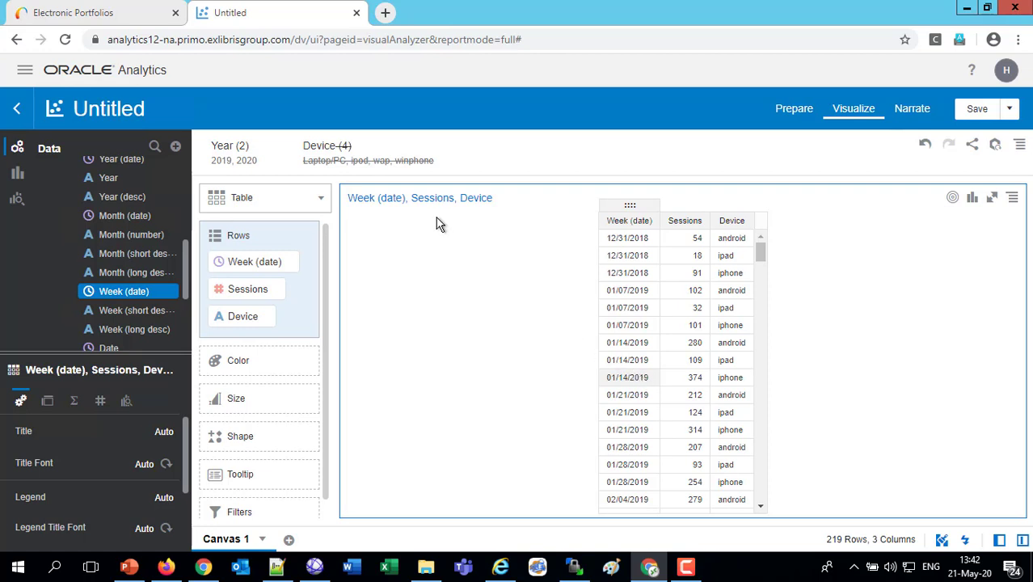
pyautogui.click(320, 201)
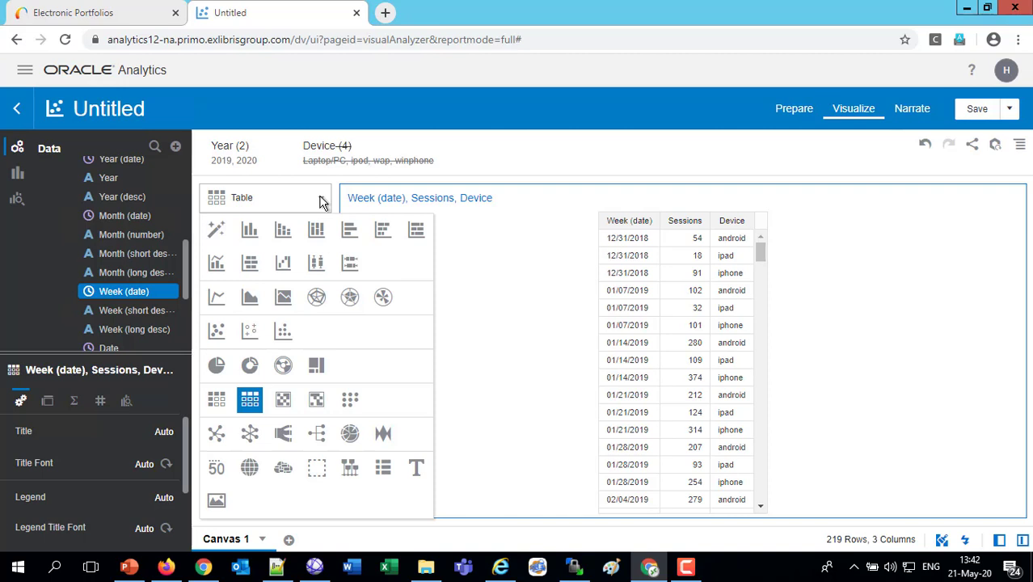
pyautogui.click(215, 301)
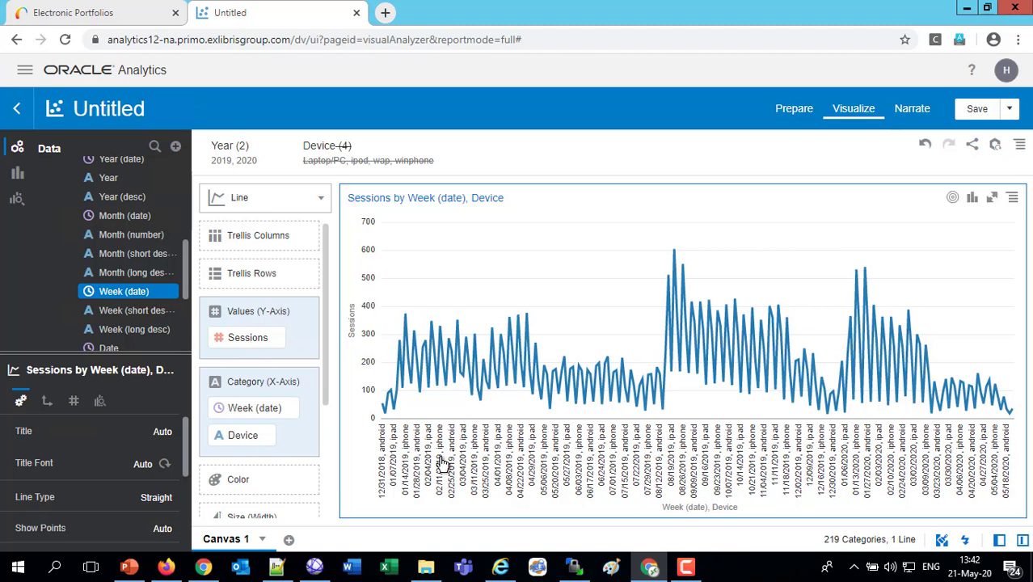
# - Move the Device field from the X-axis to Color, giving separate android, ipad and iphone lines
pyautogui.click(252, 436)
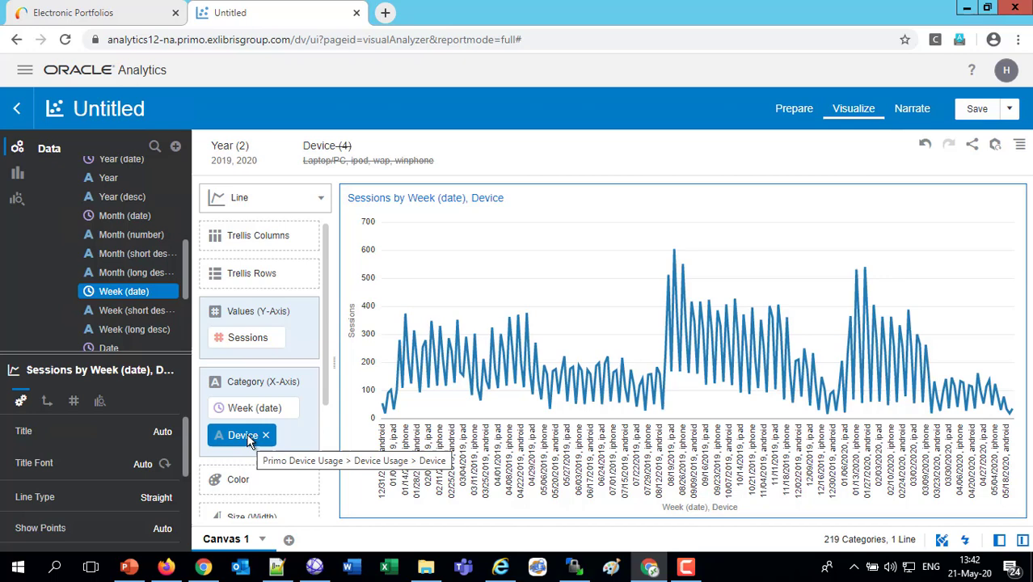
pyautogui.moveTo(249, 438); pyautogui.dragTo(251, 489)
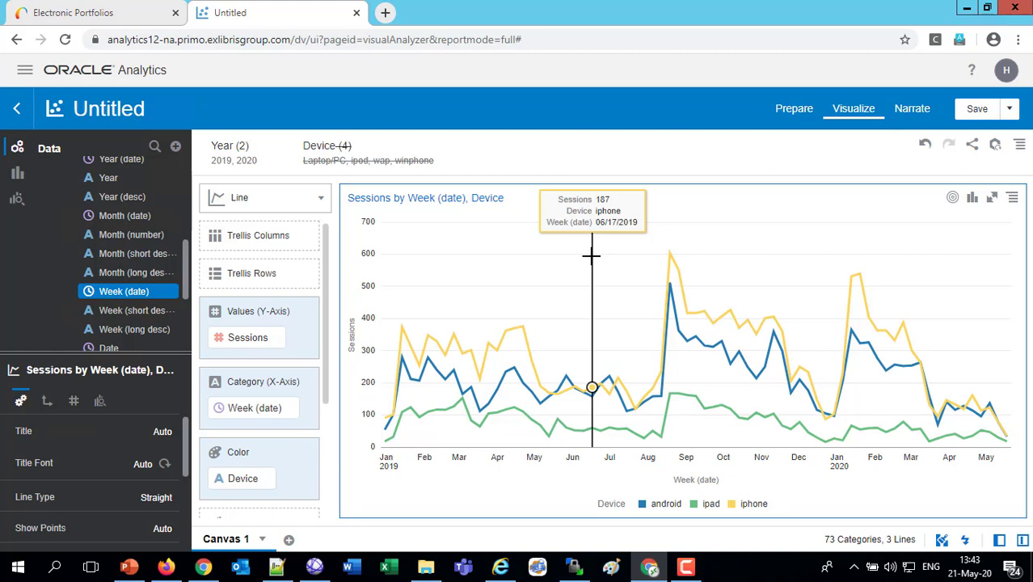
# - Duplicate the line chart and change the copy's visualization type to Donut
pyautogui.click(1013, 199)
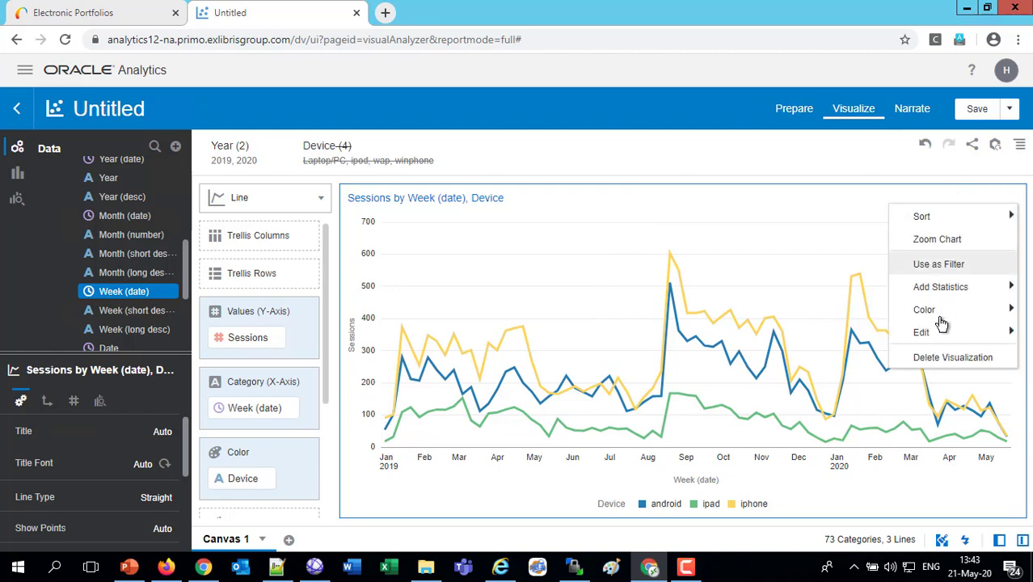
pyautogui.moveTo(935, 335)
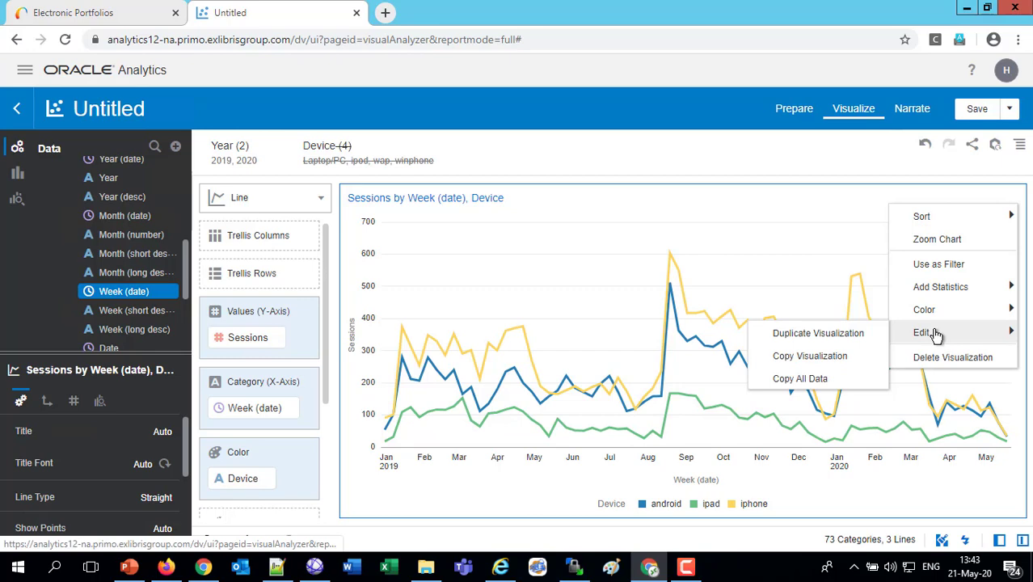
pyautogui.click(855, 337)
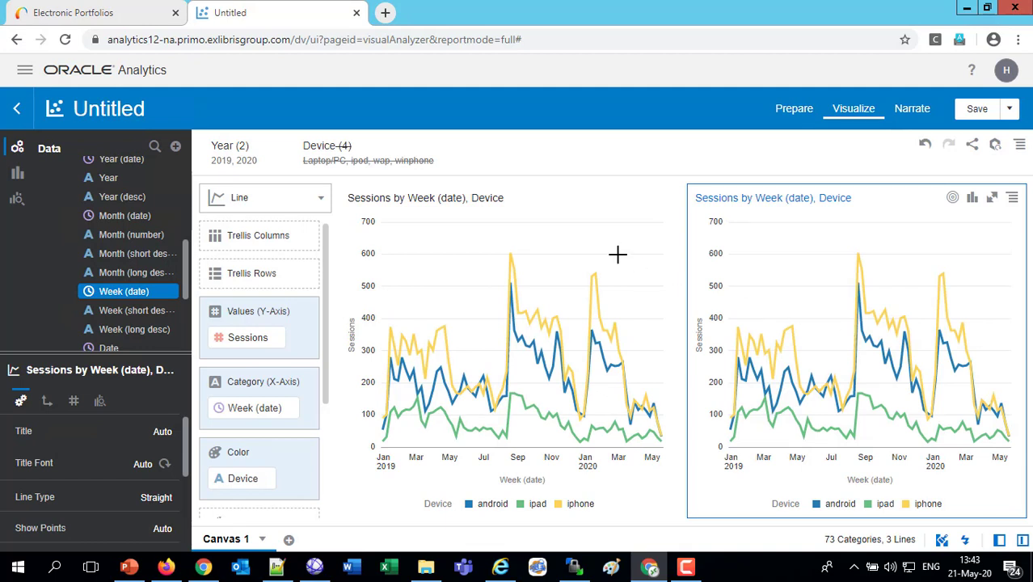
pyautogui.click(320, 201)
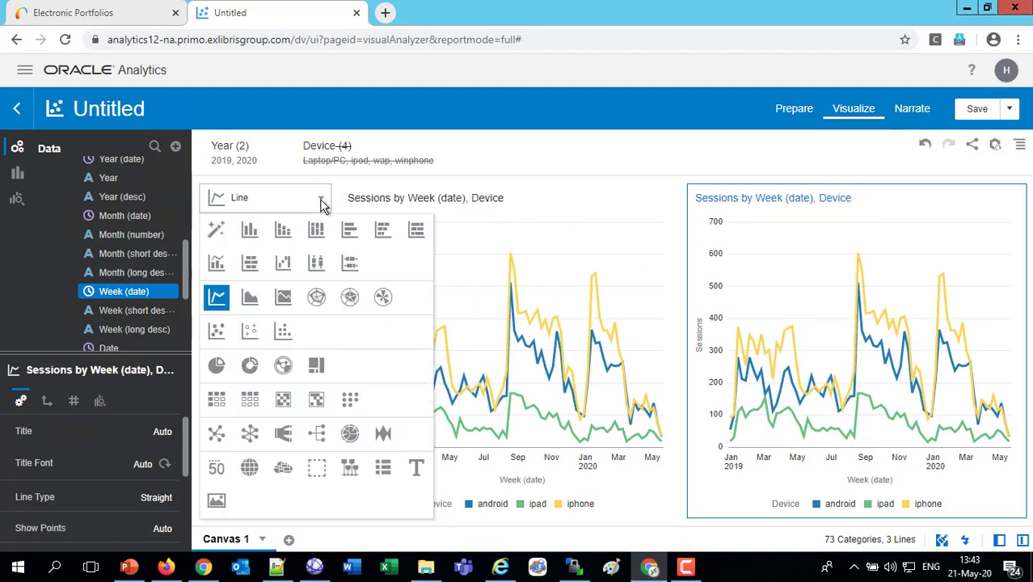
pyautogui.click(252, 367)
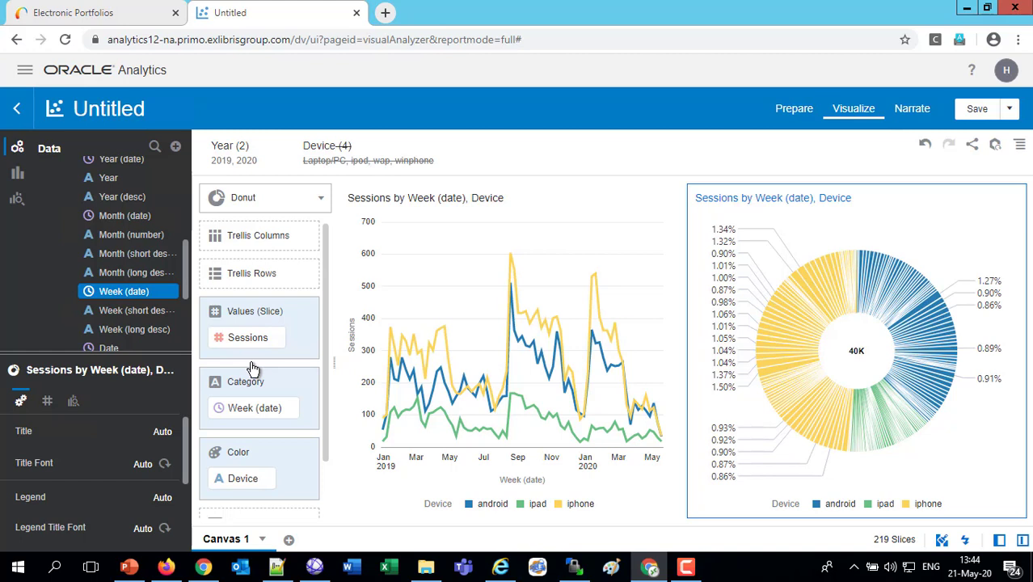
# - Remove Week (date) from the donut's Category, leaving three slices: android, ipad, iphone
pyautogui.moveTo(283, 411)
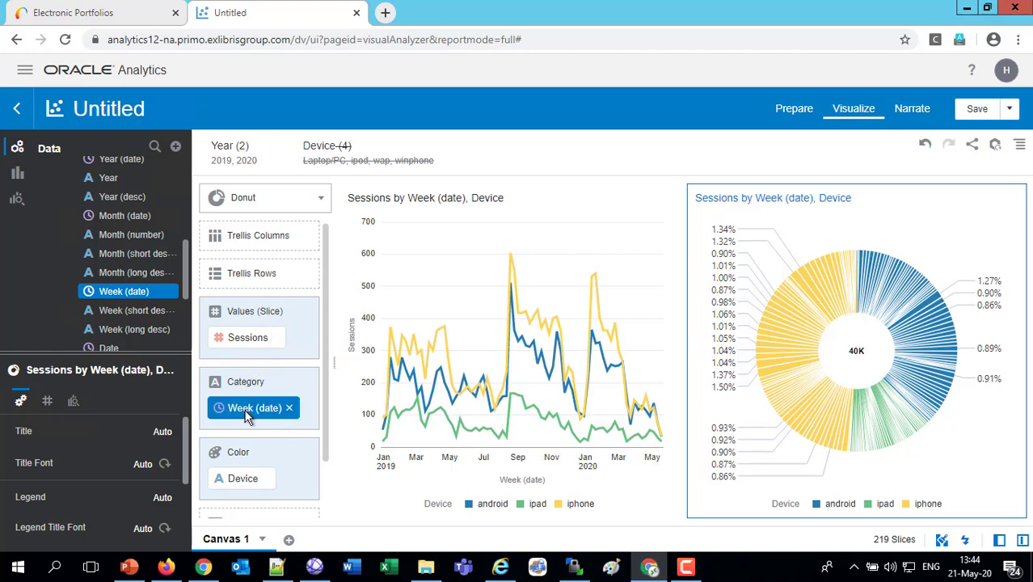
pyautogui.click(289, 409)
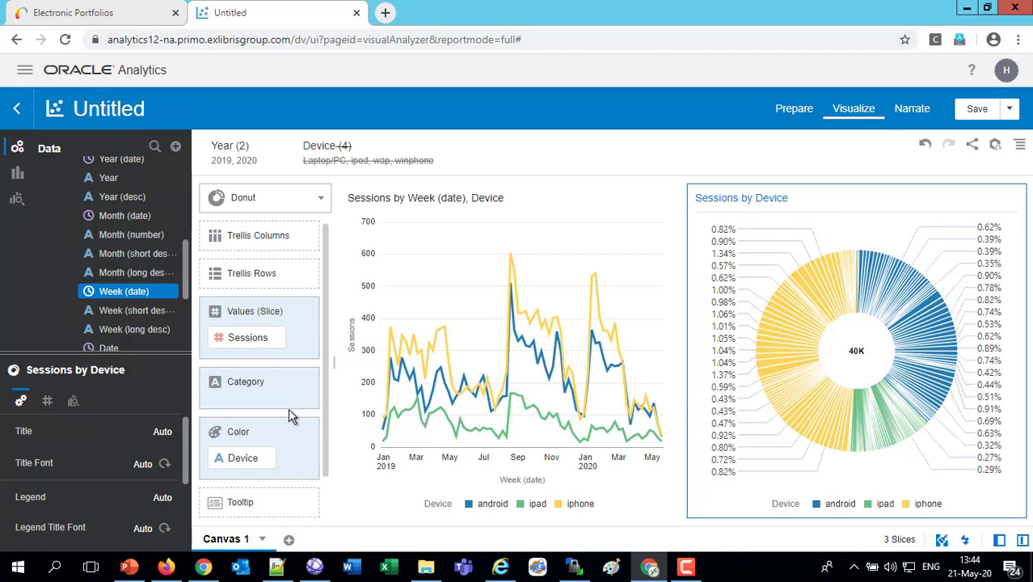